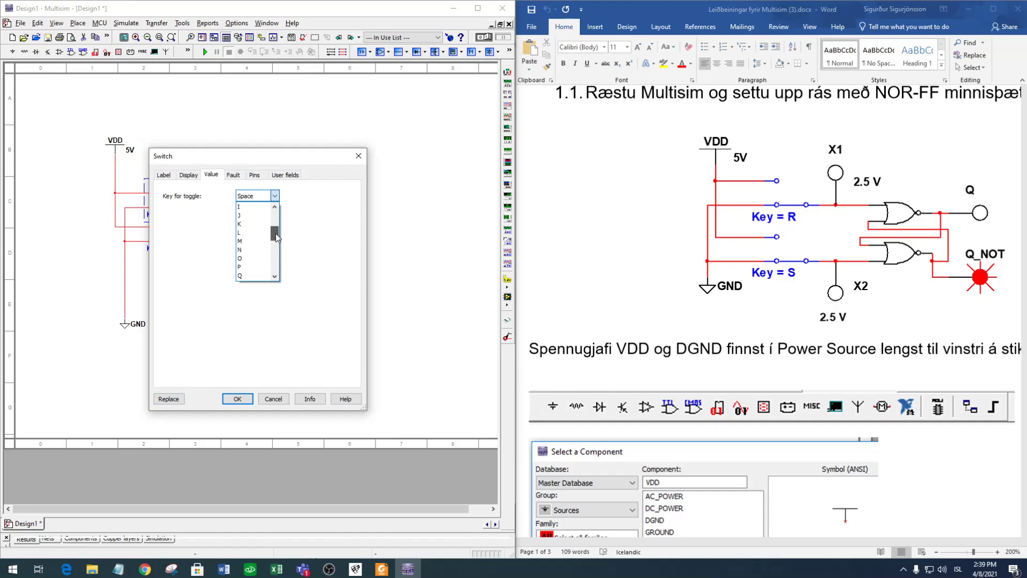
Set the lower switch's toggle key to S.
{"action": "left_click", "coordinate": [242, 396]}
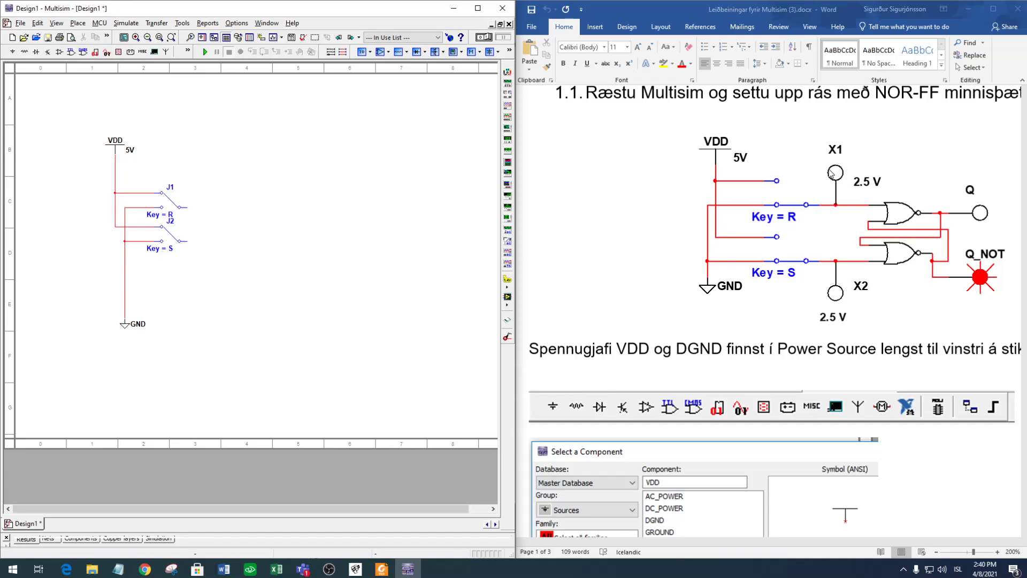
Place four PROBE_RED indicators around the free area beside the switches, with the fourth aligned below the second.
{"action": "scroll", "coordinate": [851, 278], "scroll_direction": "down", "scroll_amount": 5}
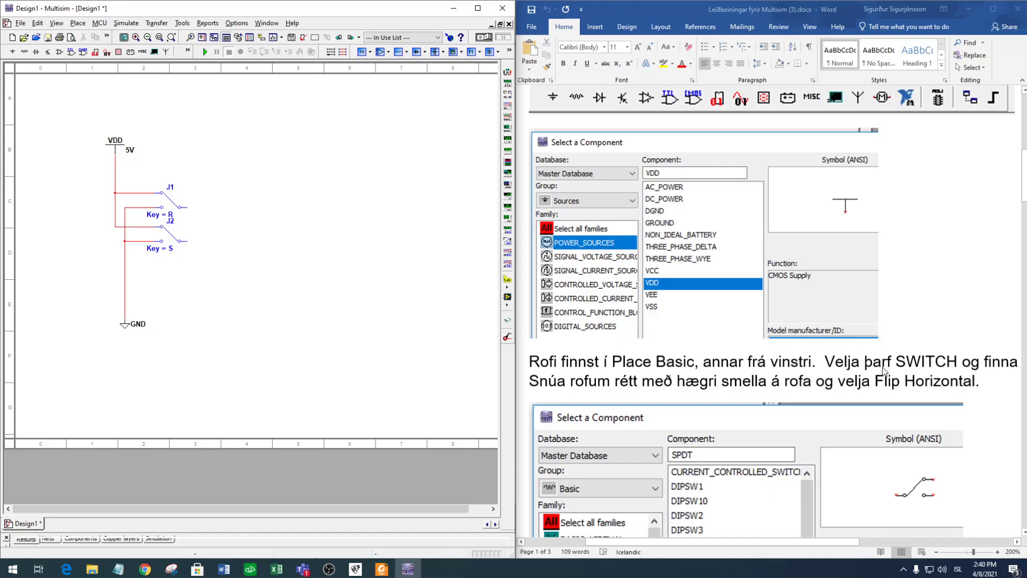
{"action": "scroll", "coordinate": [883, 371], "scroll_direction": "down", "scroll_amount": 5}
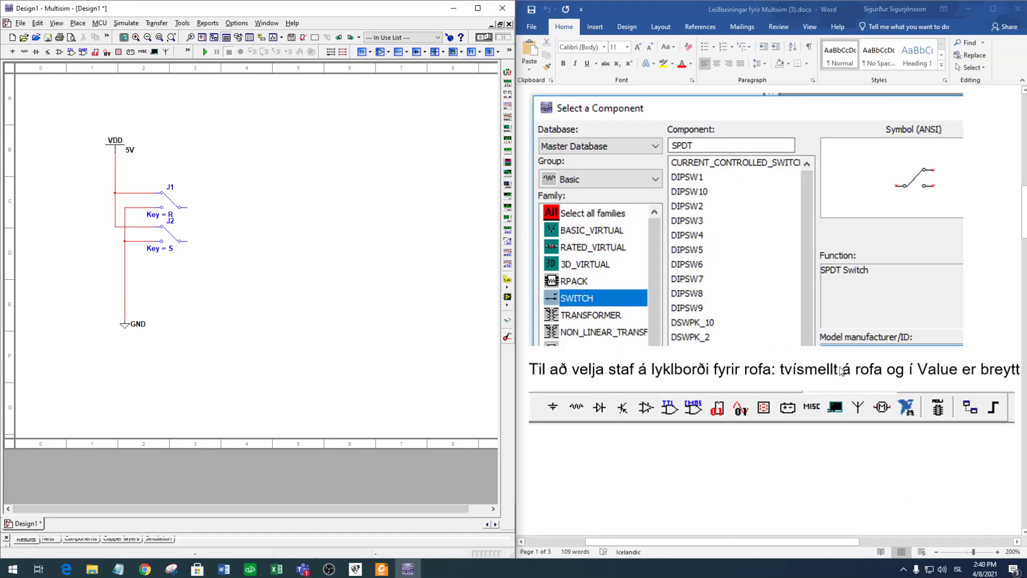
{"action": "scroll", "coordinate": [840, 371], "scroll_direction": "down", "scroll_amount": 5}
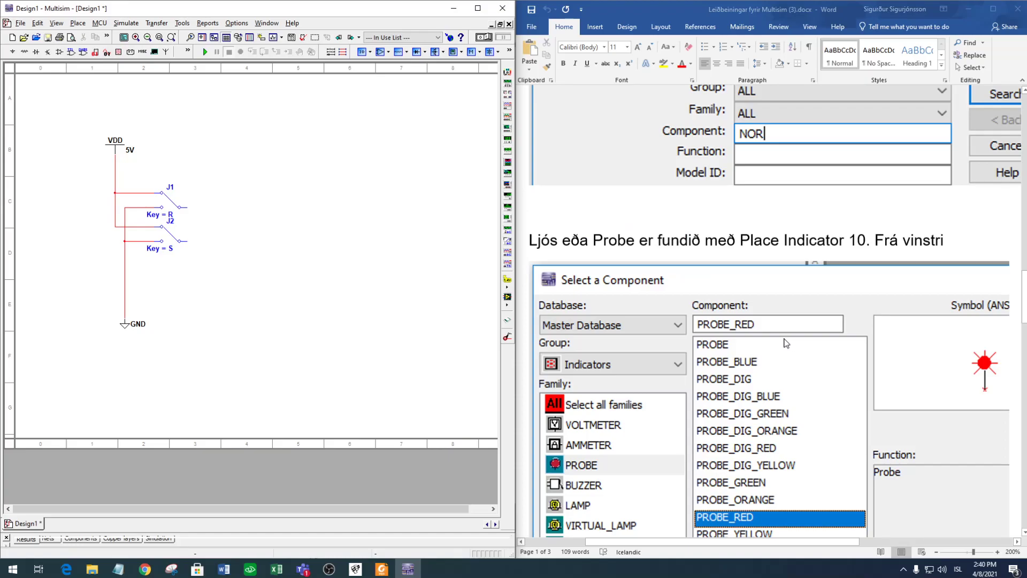
{"action": "scroll", "coordinate": [786, 342], "scroll_direction": "down", "scroll_amount": 2}
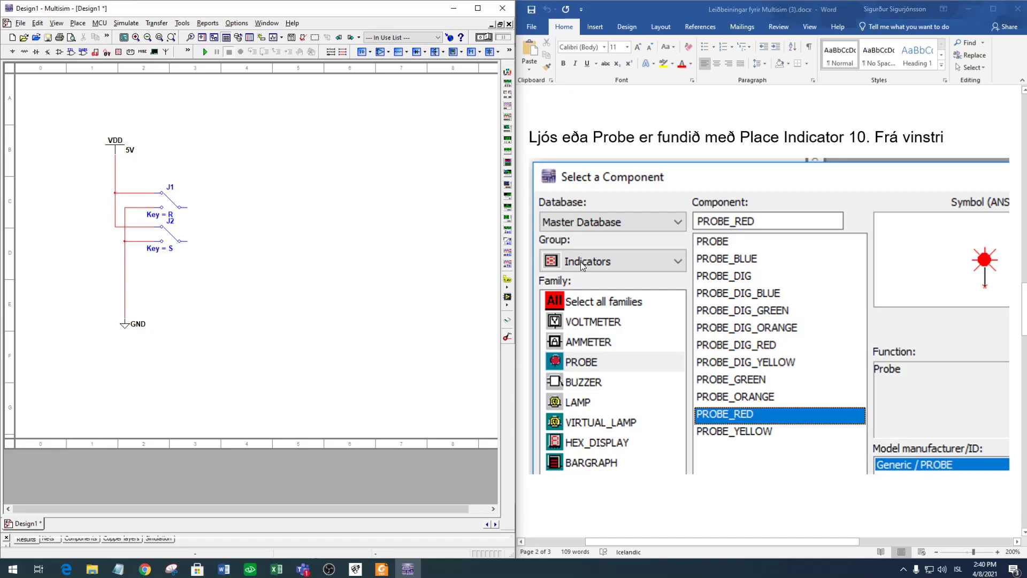
{"action": "scroll", "coordinate": [583, 266], "scroll_direction": "up", "scroll_amount": 10}
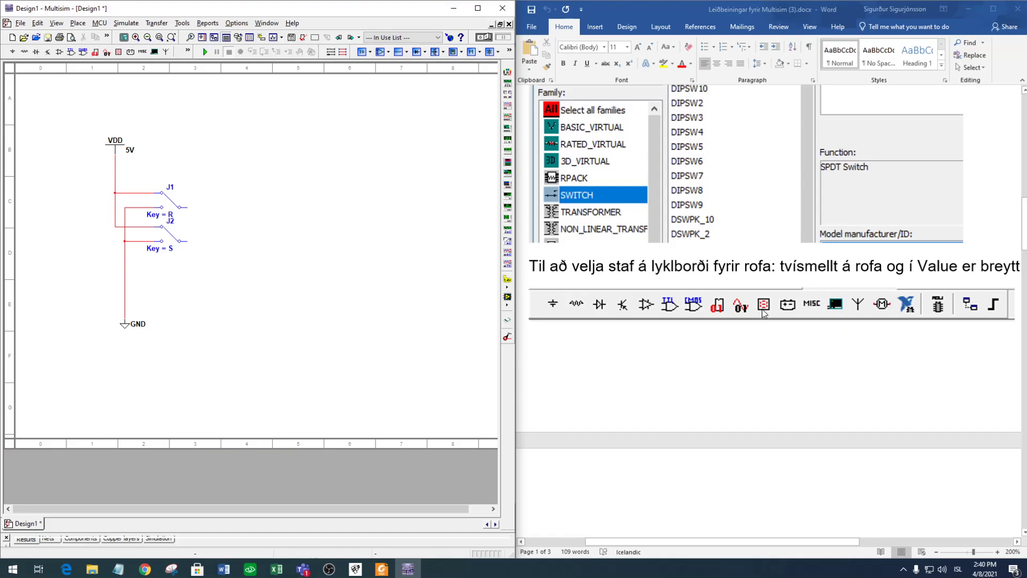
{"action": "scroll", "coordinate": [768, 257], "scroll_direction": "up", "scroll_amount": 9}
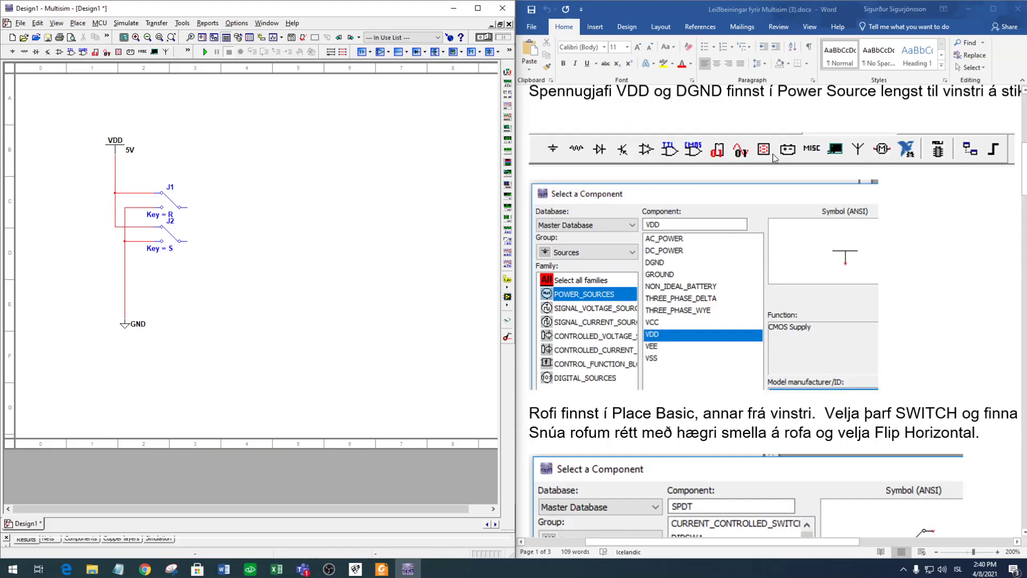
{"action": "left_click", "coordinate": [120, 53]}
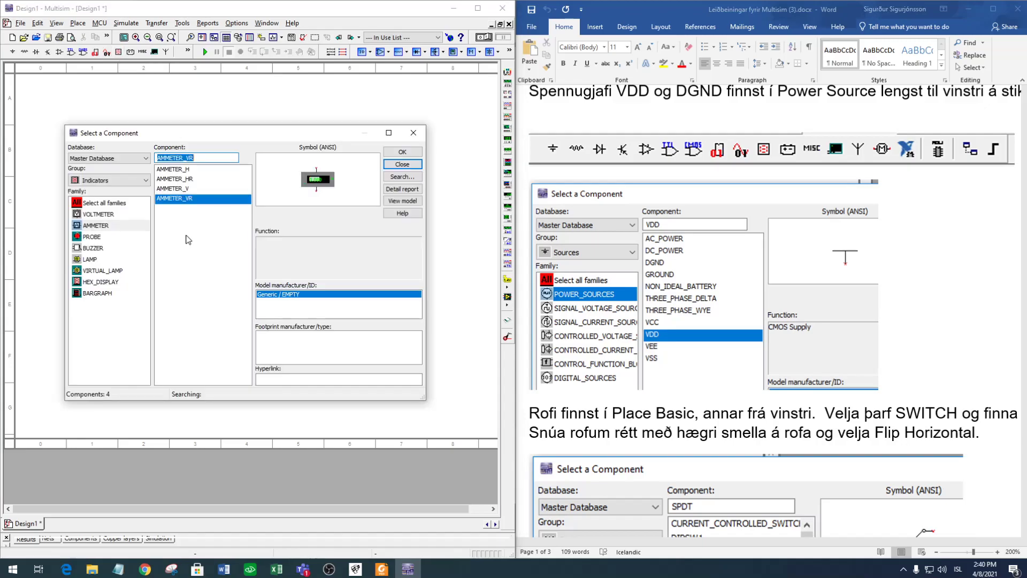
{"action": "left_click", "coordinate": [91, 237]}
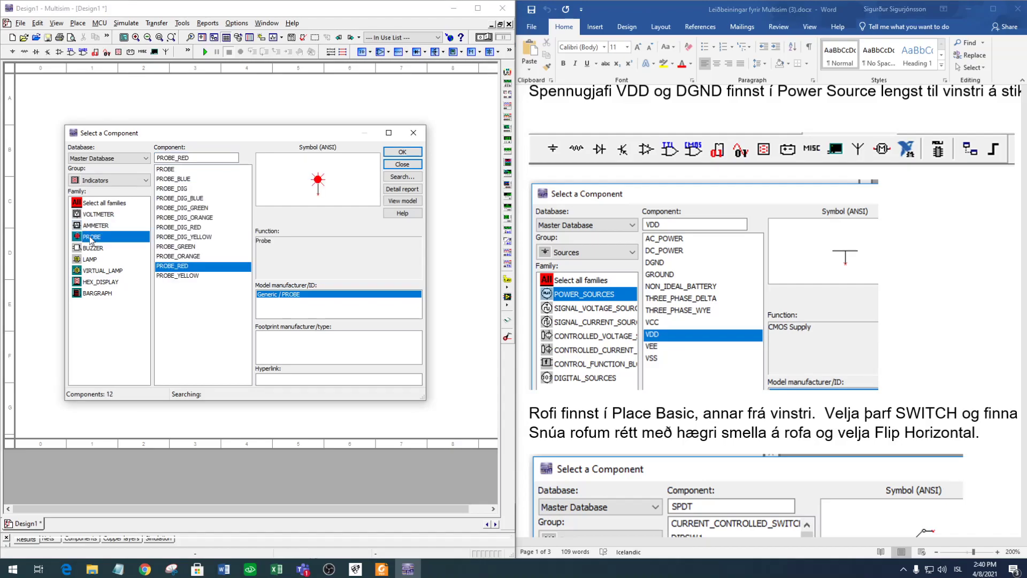
{"action": "left_click", "coordinate": [402, 151]}
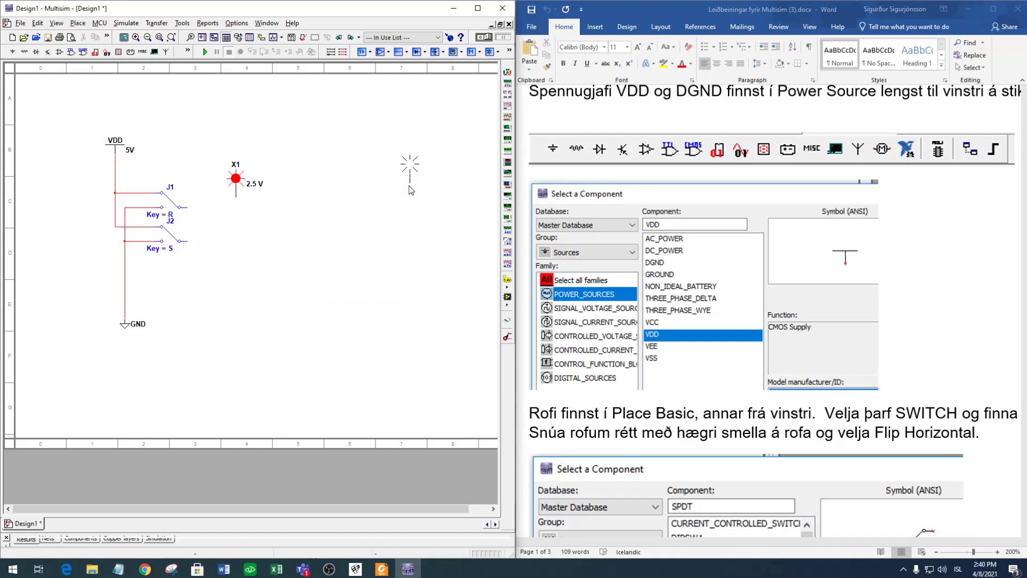
{"action": "left_click", "coordinate": [405, 196]}
{"action": "left_click", "coordinate": [403, 152]}
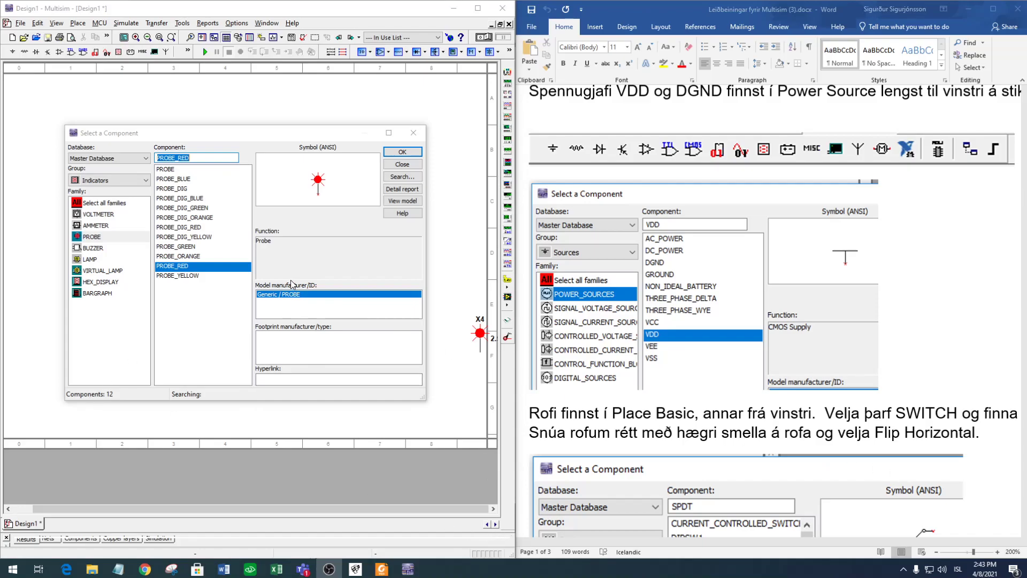
{"action": "left_click", "coordinate": [406, 166]}
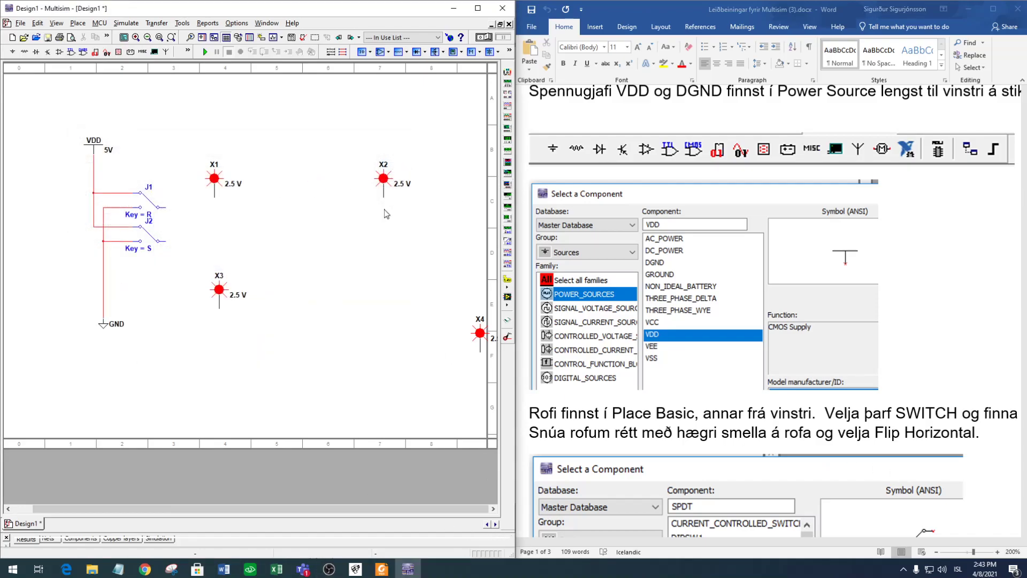
{"action": "left_click_drag", "start_coordinate": [480, 333], "coordinate": [389, 290]}
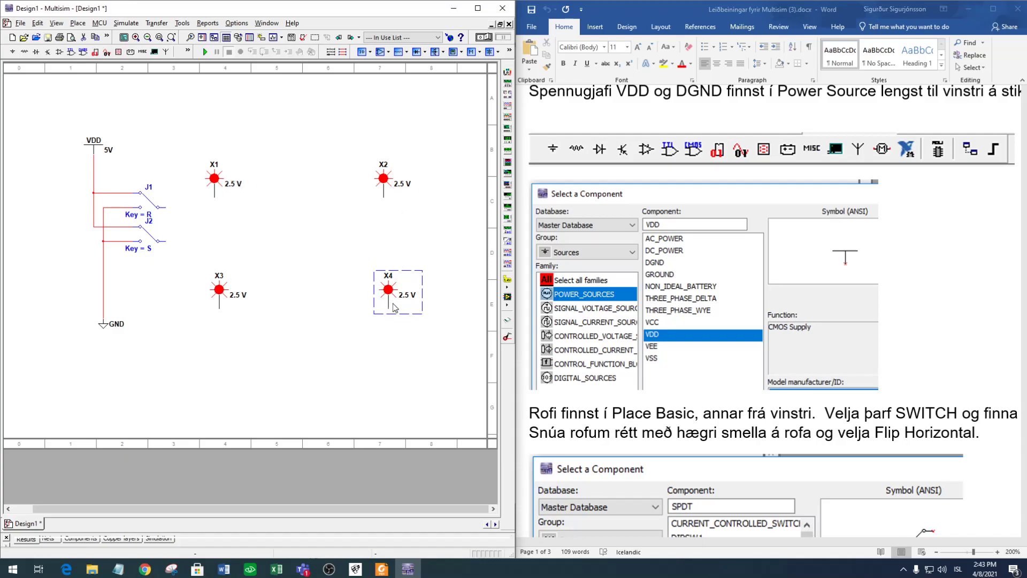
Following the Word guide, start from the CMOS components and search all groups and families for the component NOR.
{"action": "scroll", "coordinate": [658, 254], "scroll_direction": "up", "scroll_amount": 5}
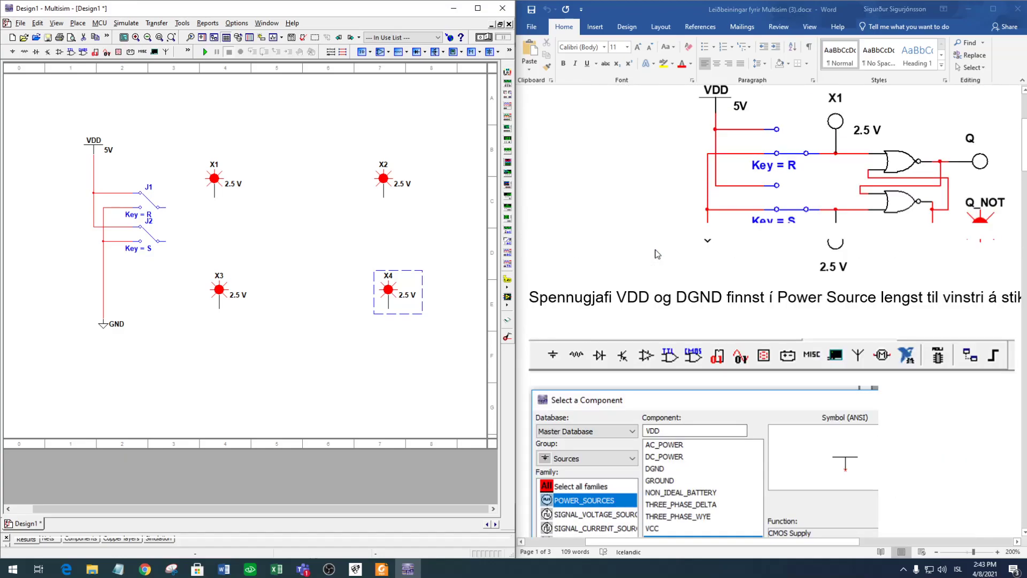
{"action": "scroll", "coordinate": [869, 323], "scroll_direction": "down", "scroll_amount": 2}
{"action": "scroll", "coordinate": [912, 216], "scroll_direction": "up", "scroll_amount": 1}
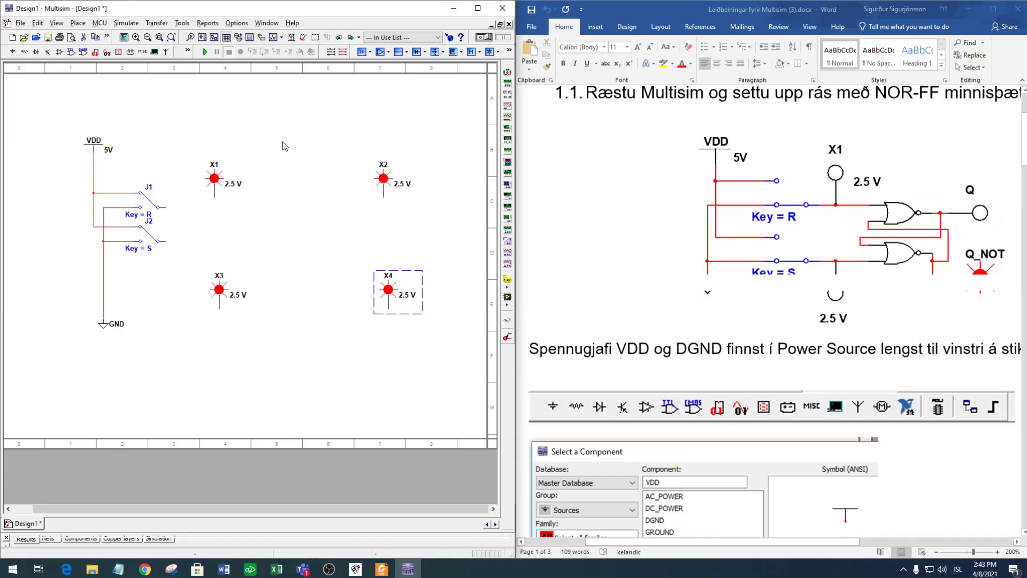
{"action": "left_click", "coordinate": [83, 53]}
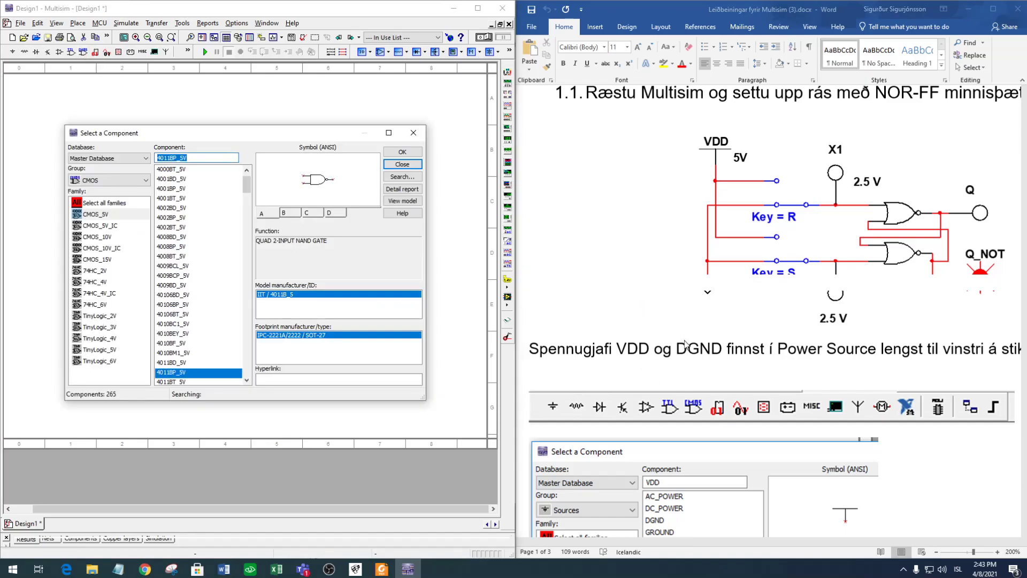
{"action": "left_click", "coordinate": [717, 353]}
{"action": "scroll", "coordinate": [721, 353], "scroll_direction": "down", "scroll_amount": 10}
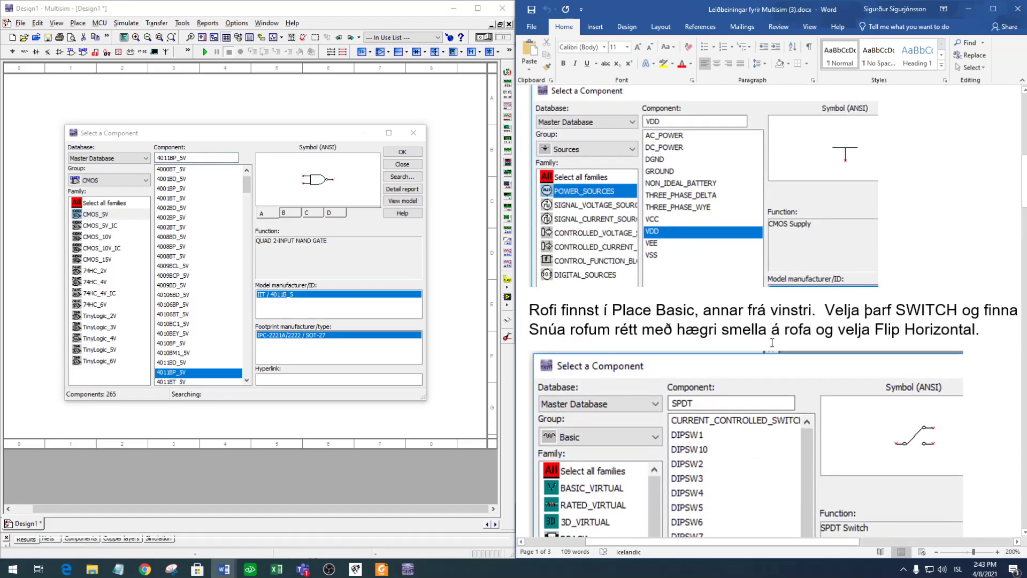
{"action": "scroll", "coordinate": [862, 336], "scroll_direction": "down", "scroll_amount": 5}
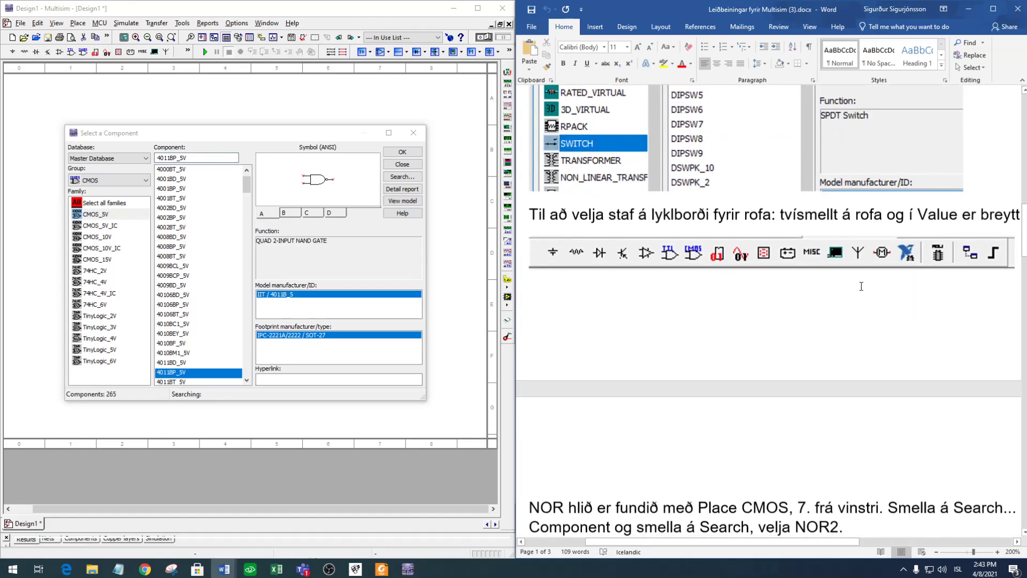
{"action": "scroll", "coordinate": [833, 294], "scroll_direction": "down", "scroll_amount": 4}
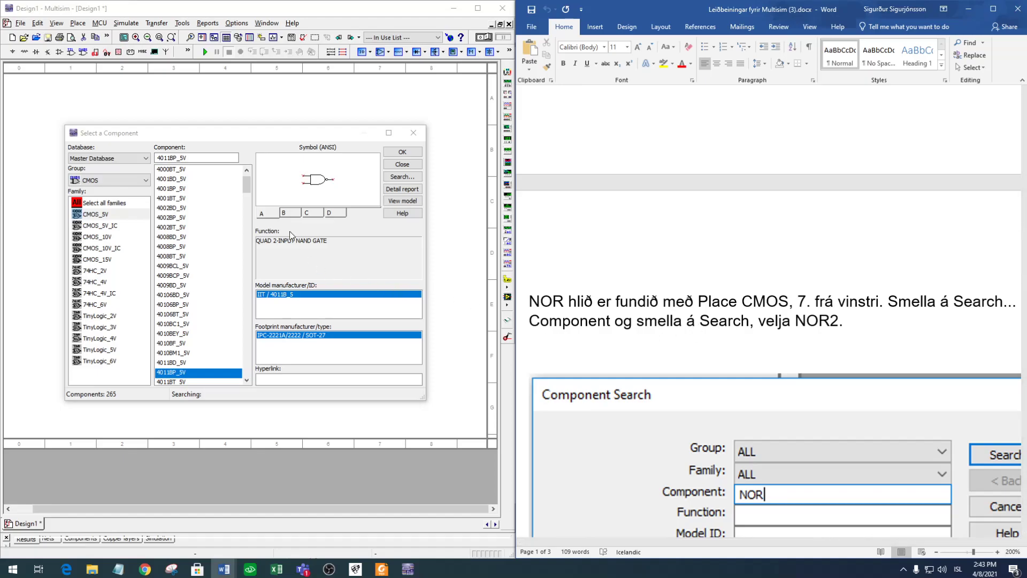
{"action": "left_click", "coordinate": [400, 177]}
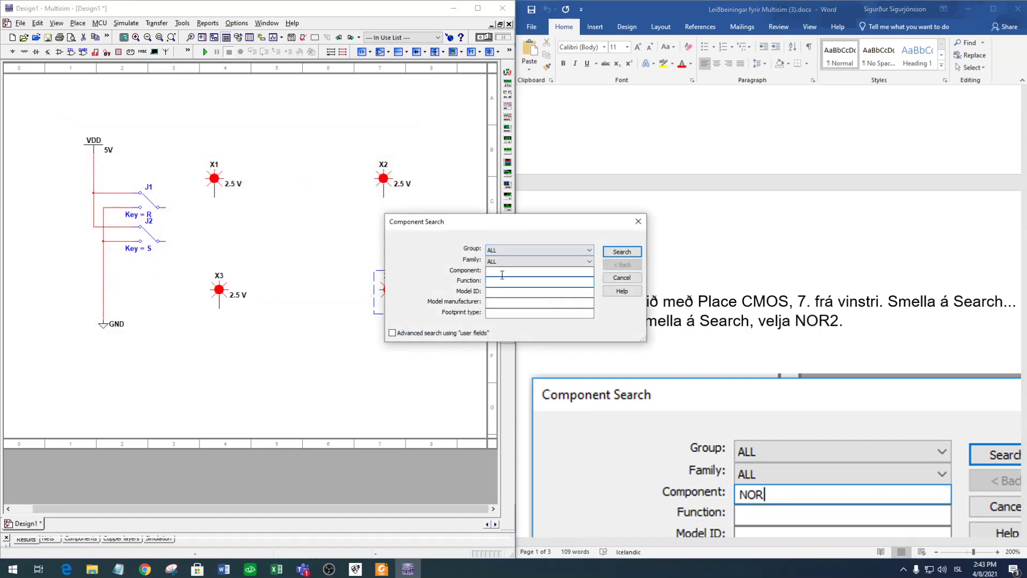
{"action": "left_click_drag", "start_coordinate": [514, 222], "coordinate": [416, 134]}
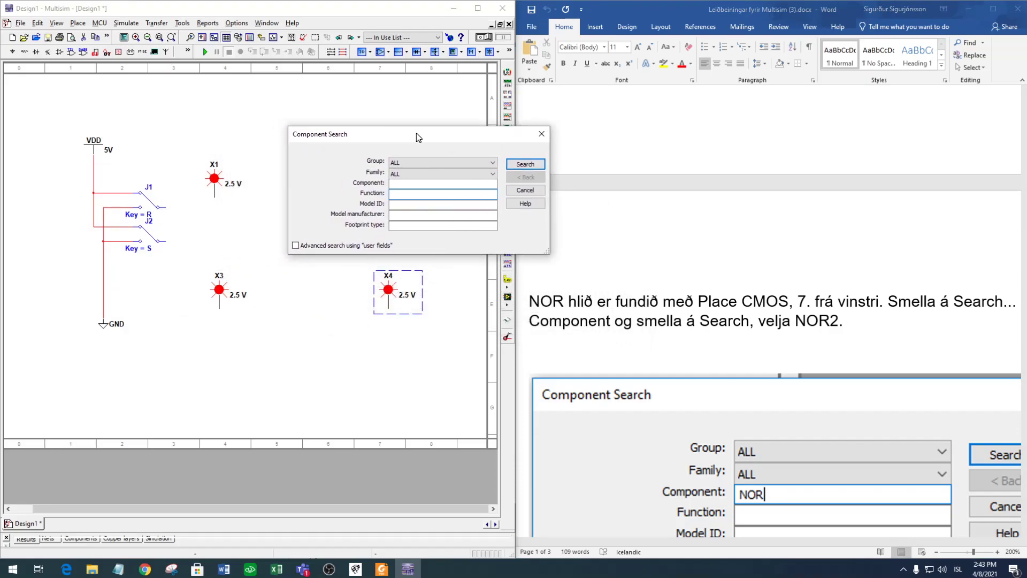
{"action": "left_click", "coordinate": [412, 185]}
{"action": "type", "text": "NOR"}
{"action": "left_click", "coordinate": [524, 166]}
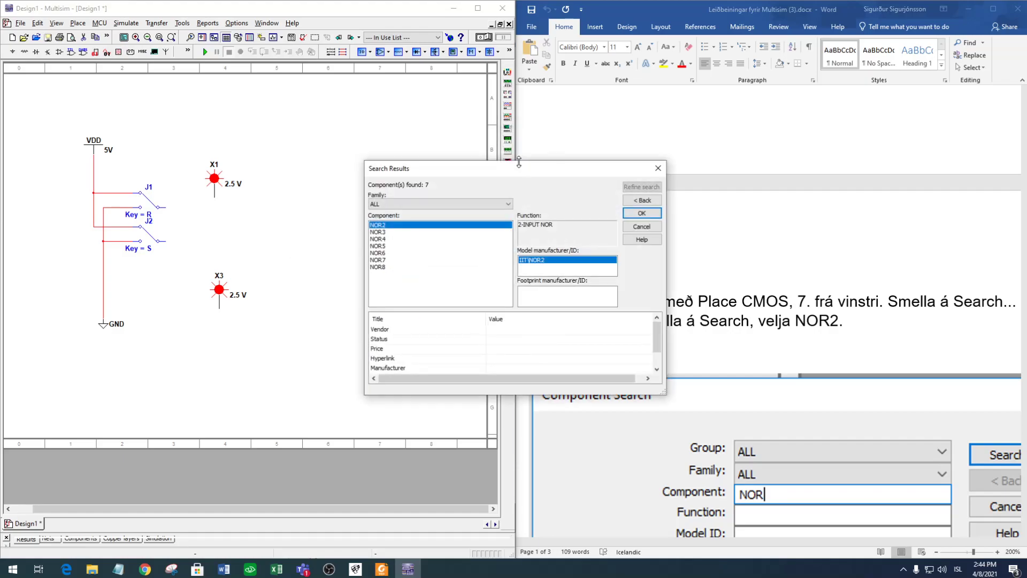
Choose the 2-input gate NOR2 and place two of them, one above the other, between the probes.
{"action": "left_click", "coordinate": [393, 231]}
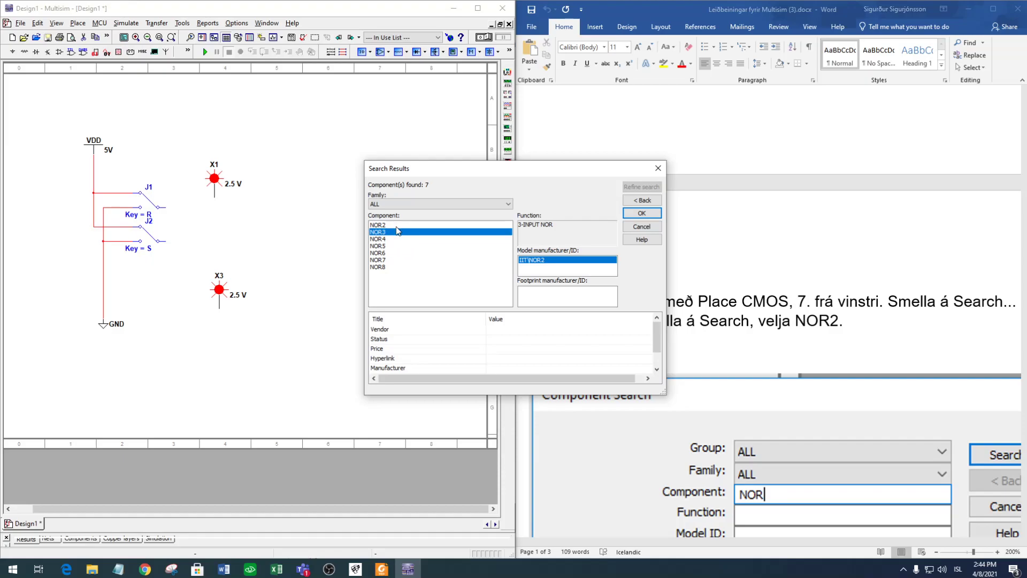
{"action": "left_click", "coordinate": [396, 226]}
{"action": "left_click", "coordinate": [630, 214]}
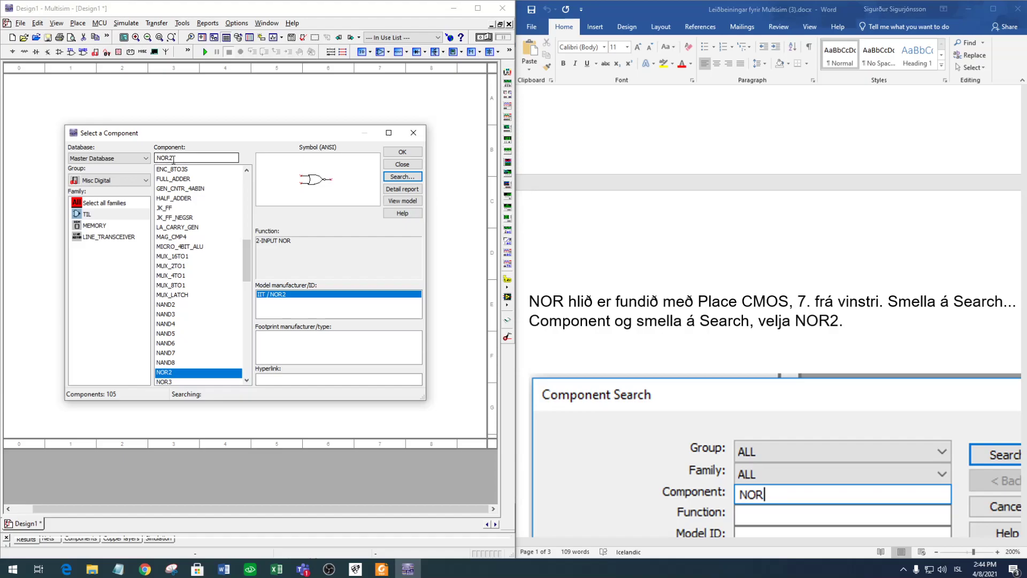
{"action": "left_click", "coordinate": [402, 152]}
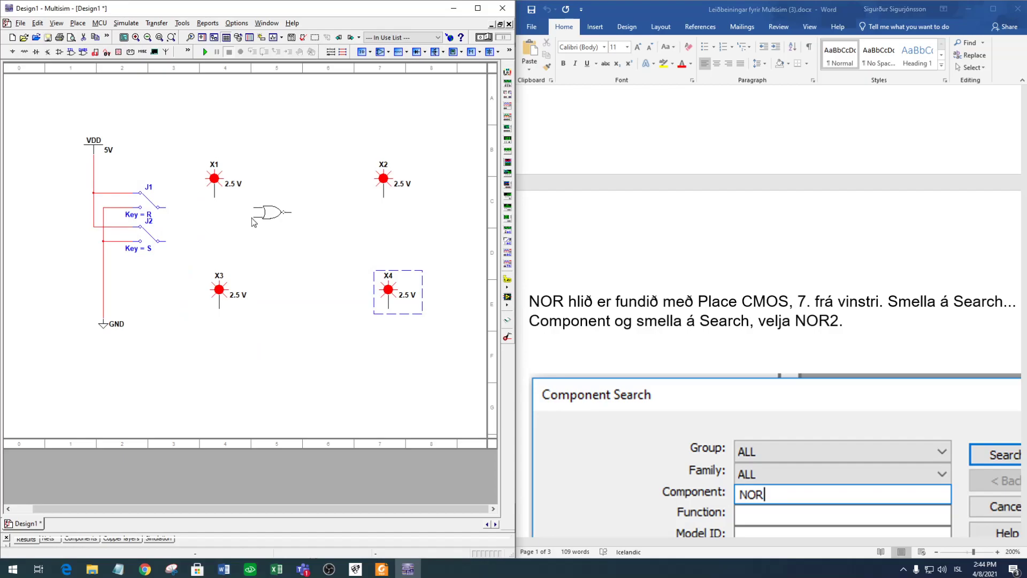
{"action": "key", "text": "Escape"}
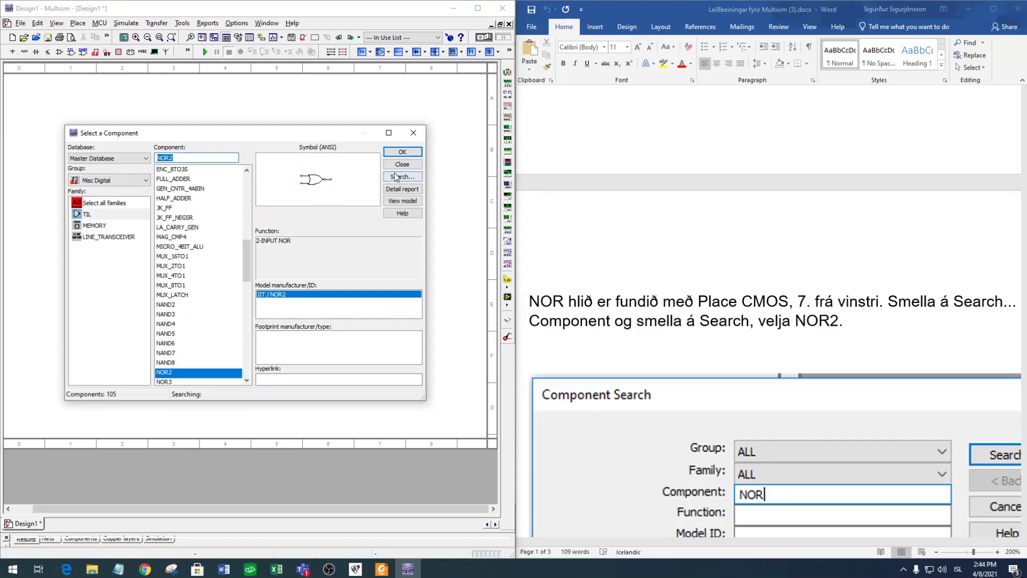
{"action": "left_click", "coordinate": [402, 152]}
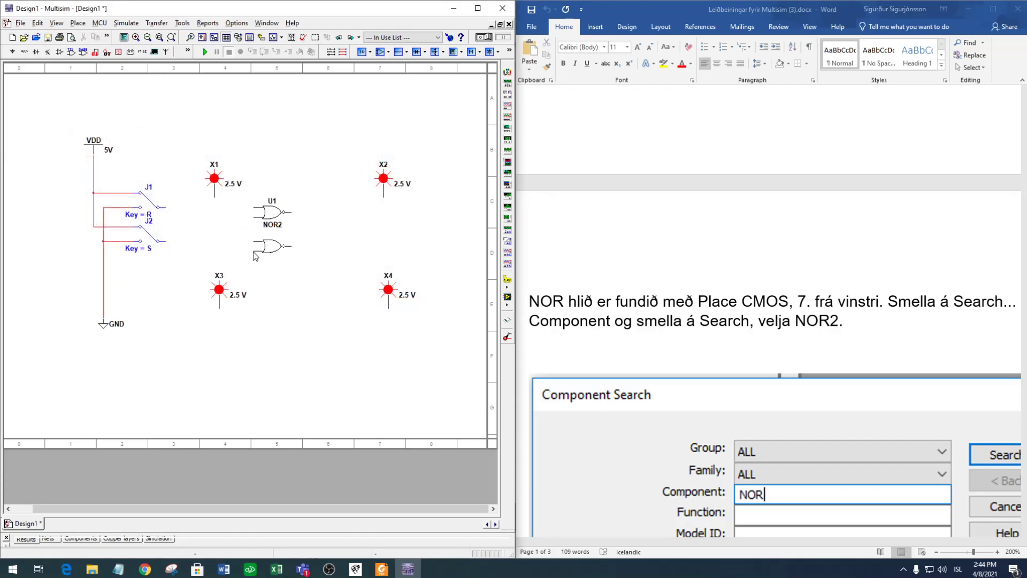
{"action": "key", "text": "Escape"}
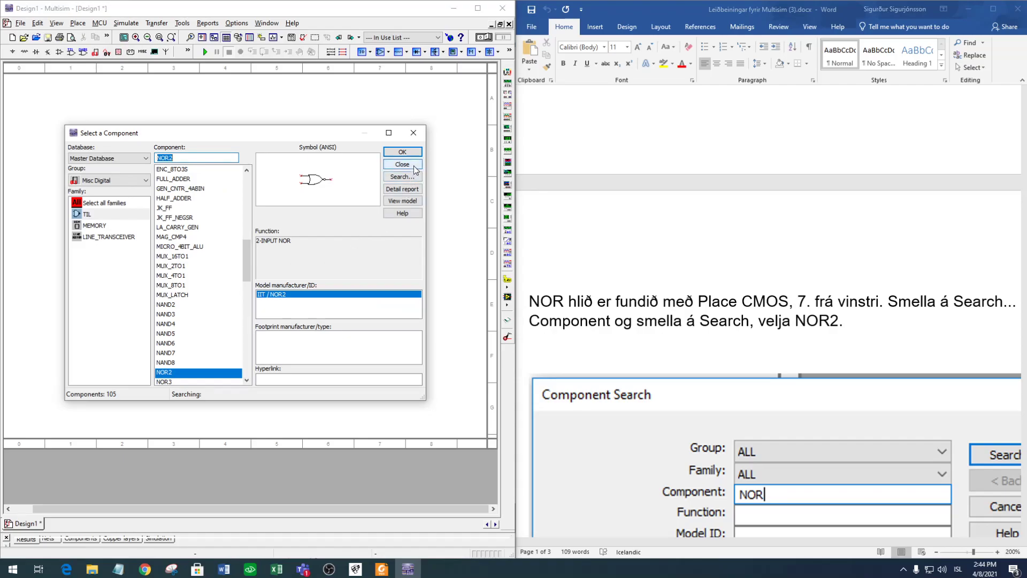
{"action": "left_click", "coordinate": [403, 165]}
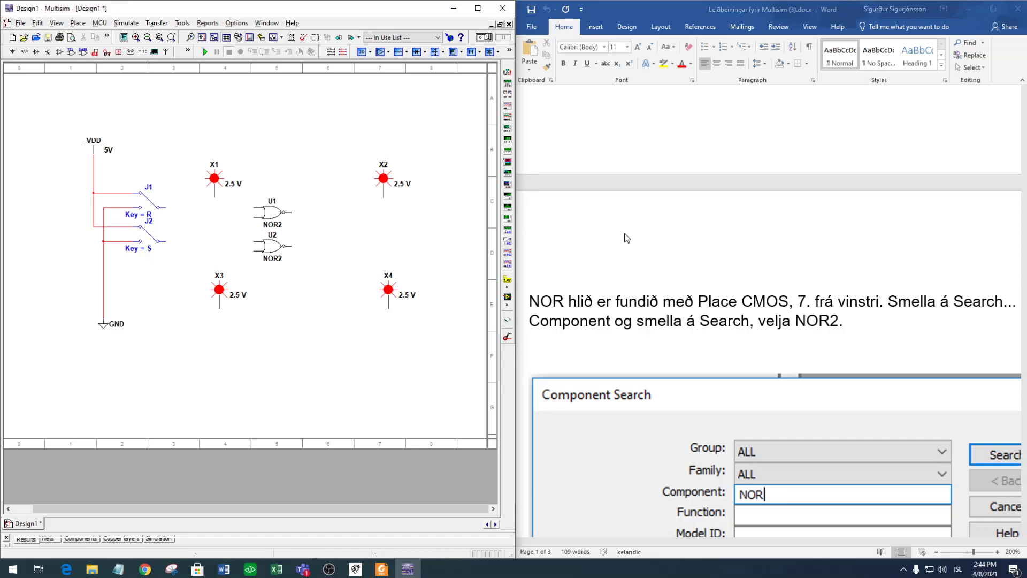
Review the NOR and probe instructions in the Word guide, then minimize it to reveal the document with the flip-flop diagram.
{"action": "scroll", "coordinate": [627, 237], "scroll_direction": "up", "scroll_amount": 3}
{"action": "scroll", "coordinate": [631, 241], "scroll_direction": "down", "scroll_amount": 10}
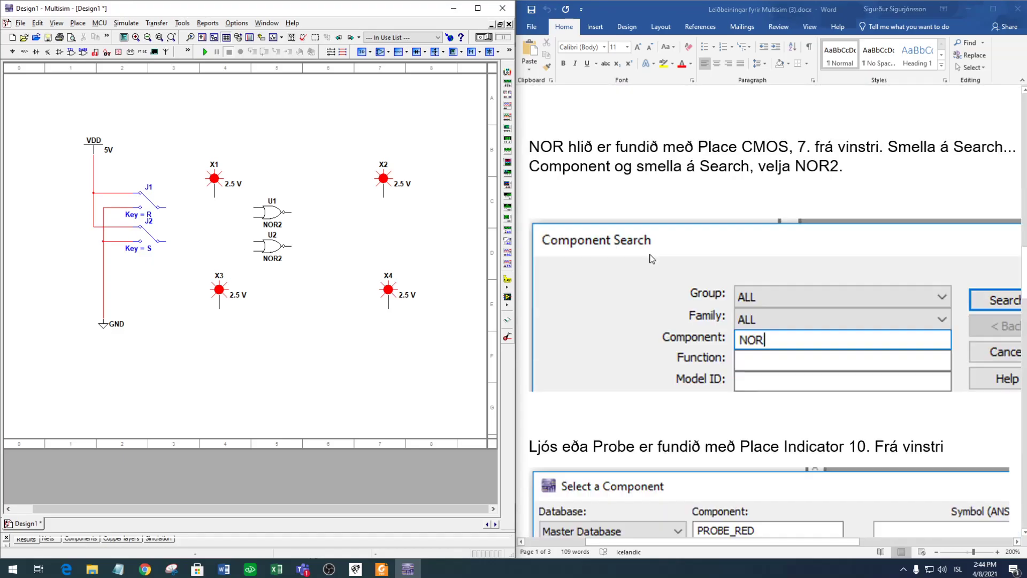
{"action": "scroll", "coordinate": [673, 240], "scroll_direction": "up", "scroll_amount": 3}
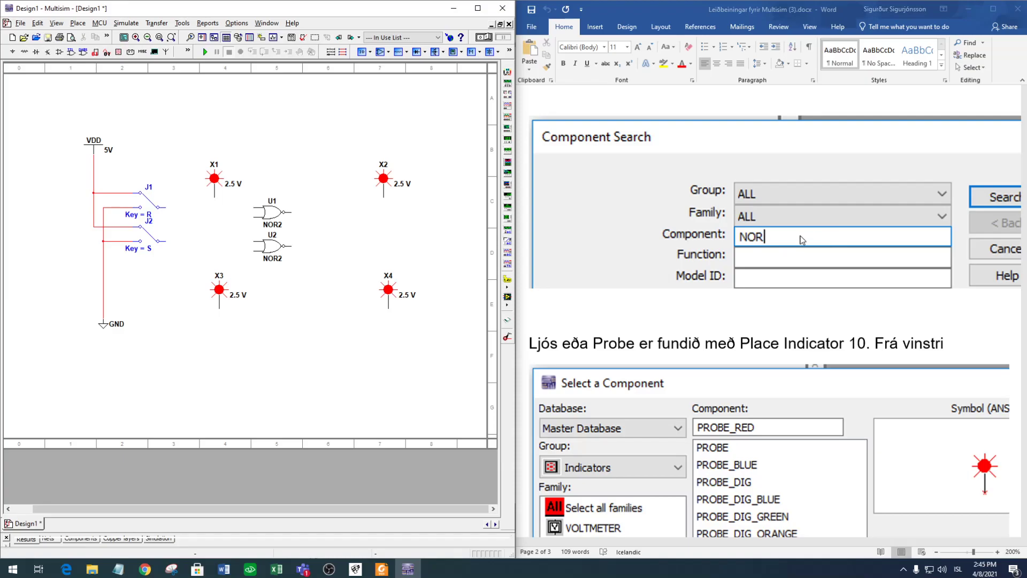
{"action": "scroll", "coordinate": [769, 383], "scroll_direction": "down", "scroll_amount": 6}
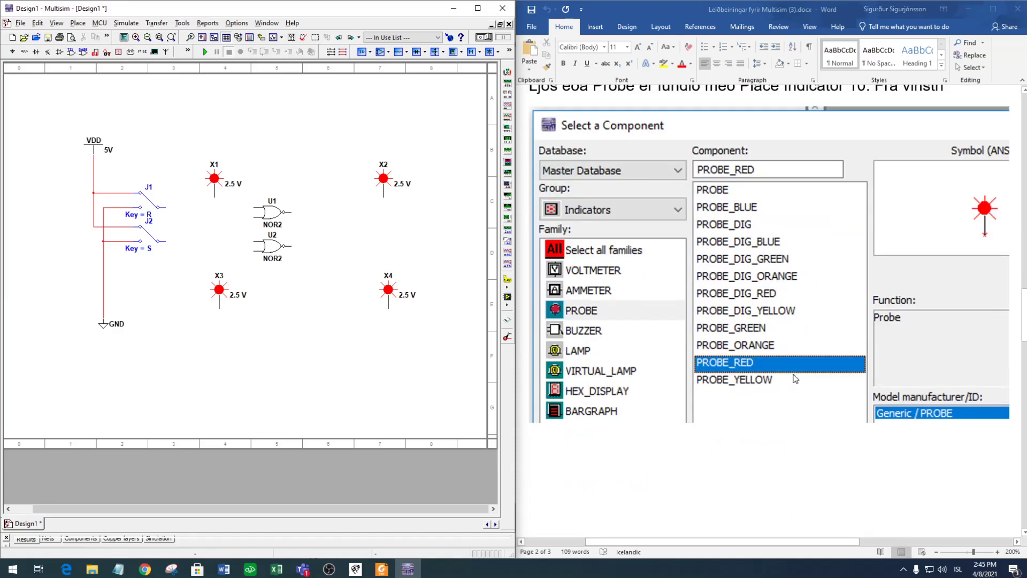
{"action": "scroll", "coordinate": [797, 377], "scroll_direction": "up", "scroll_amount": 3}
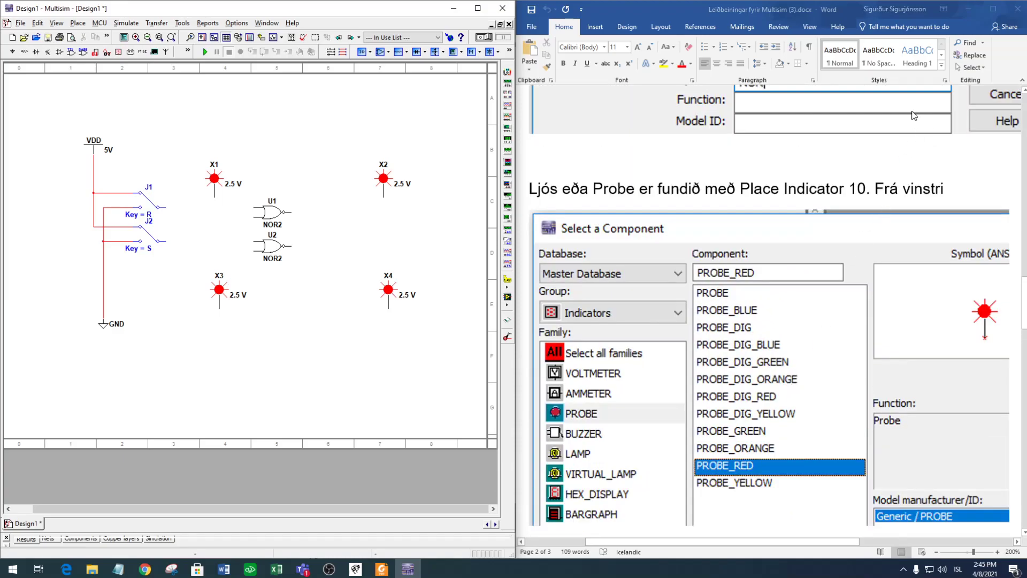
{"action": "left_click", "coordinate": [968, 9]}
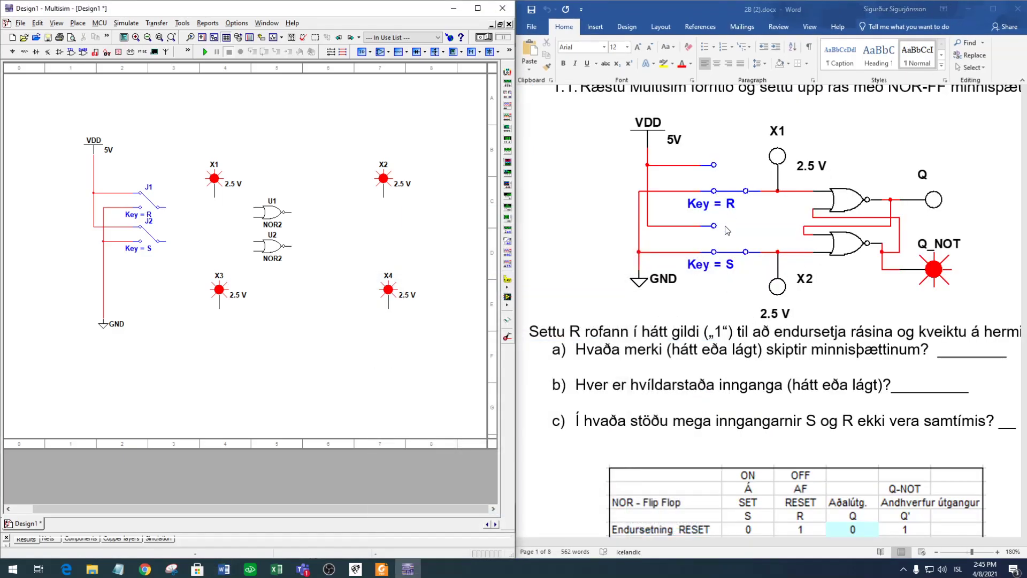
Move probe X2 close to the upper NOR gate's output and rotate probe X4 90 degrees clockwise.
{"action": "left_click_drag", "start_coordinate": [383, 179], "coordinate": [311, 193]}
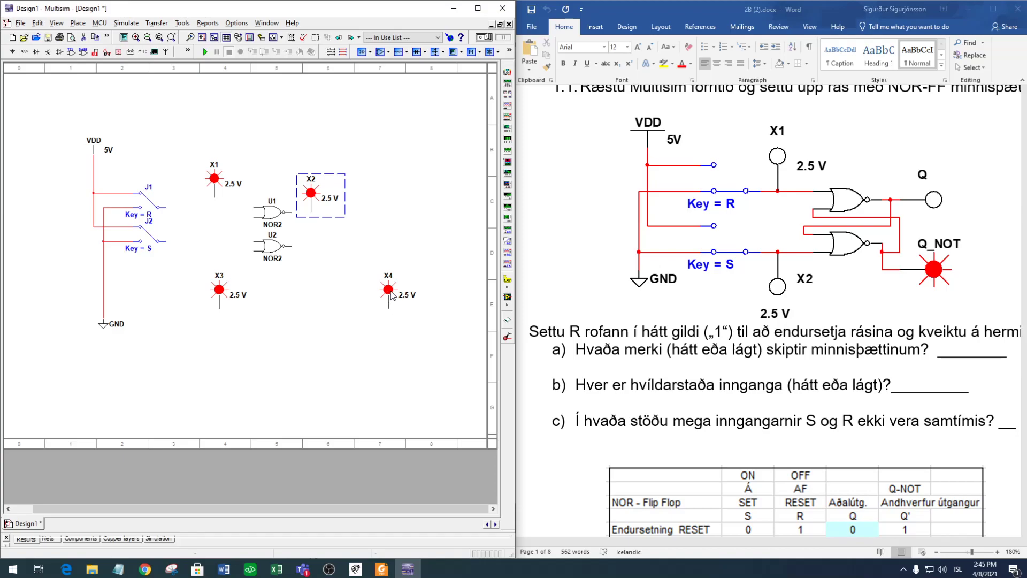
{"action": "left_click", "coordinate": [422, 325]}
{"action": "left_click_drag", "start_coordinate": [232, 278], "coordinate": [380, 290]}
{"action": "key", "text": "ctrl+r"}
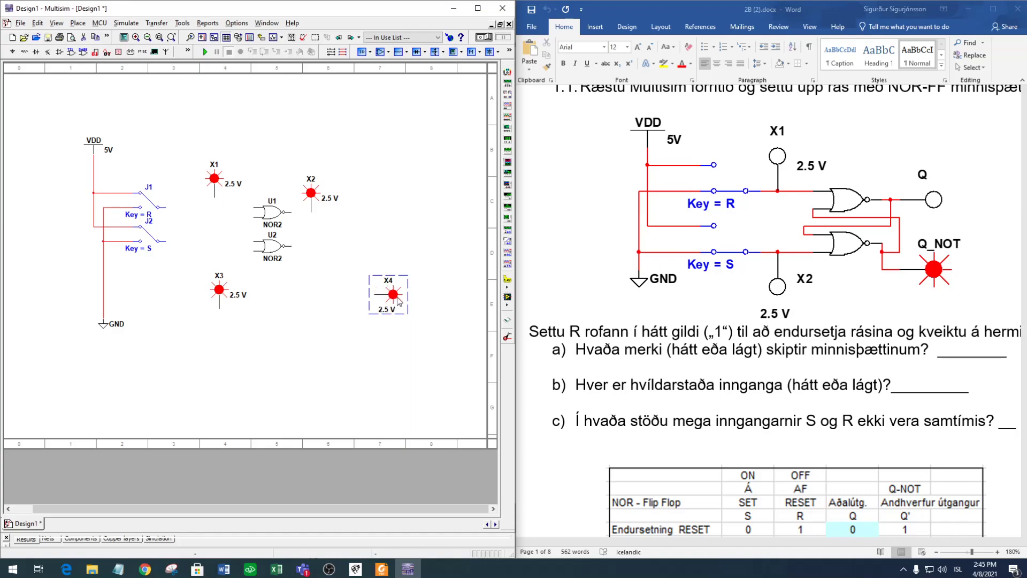